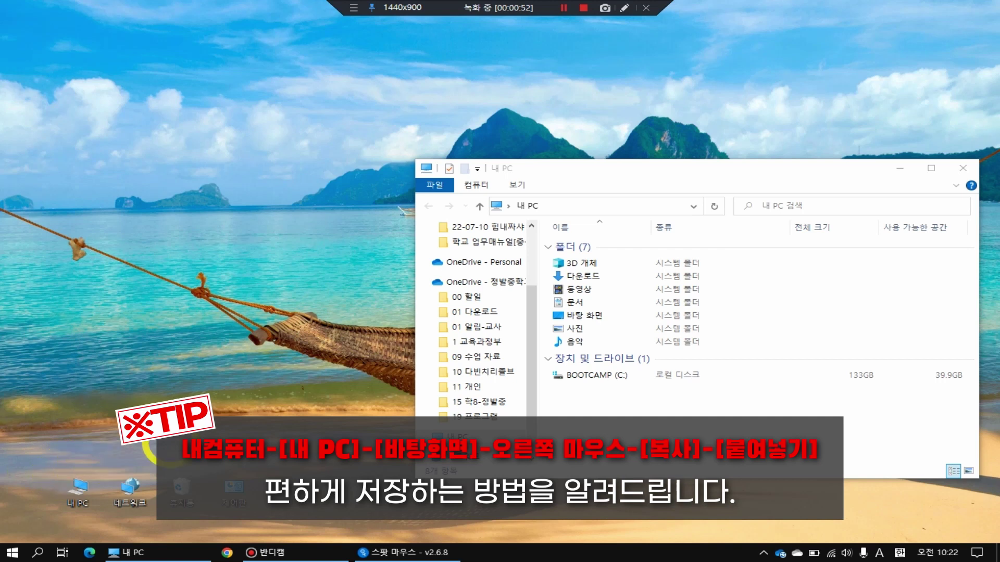
Step: Copy the desktop folder (바탕 화면) from 내 PC and paste it onto the ESD-USB (D:) drive
left_click(461, 432)
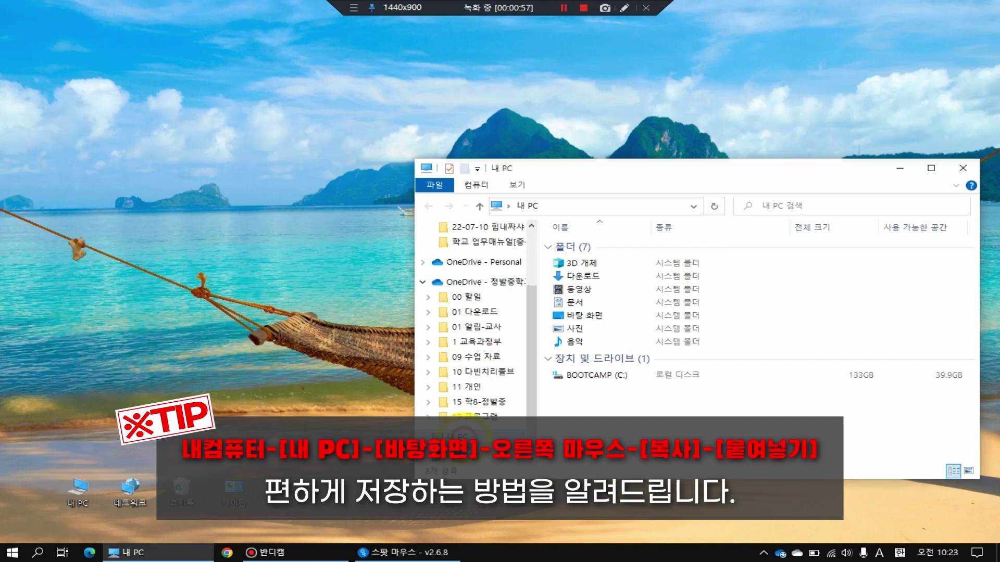
scroll(463, 431, "down", 3)
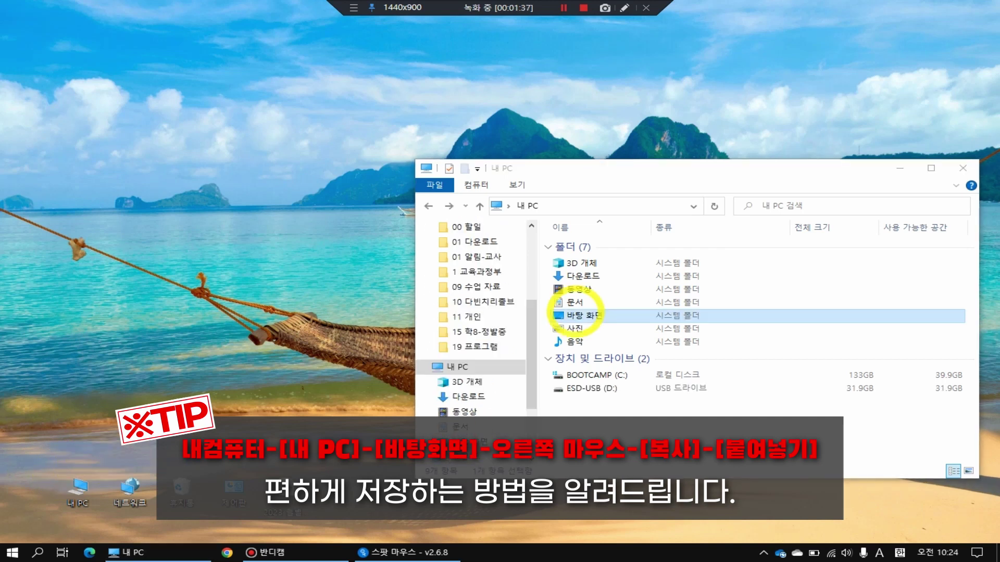
right_click(577, 314)
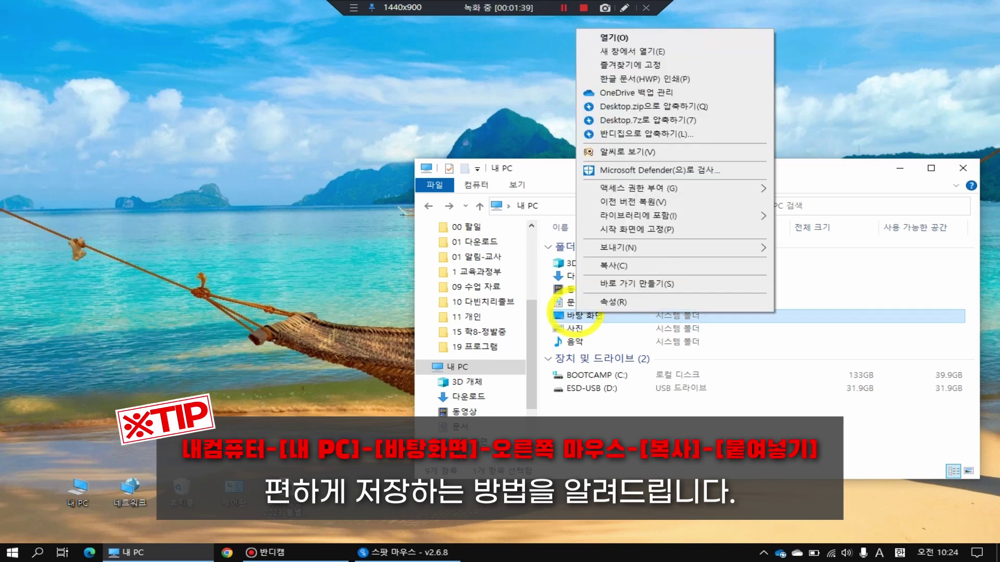
left_click(651, 264)
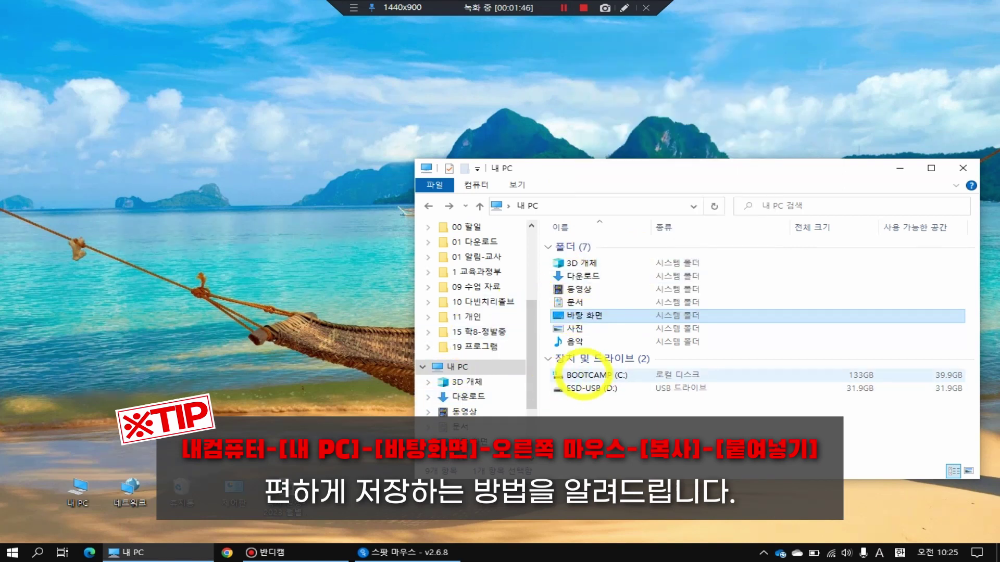
left_click(582, 389)
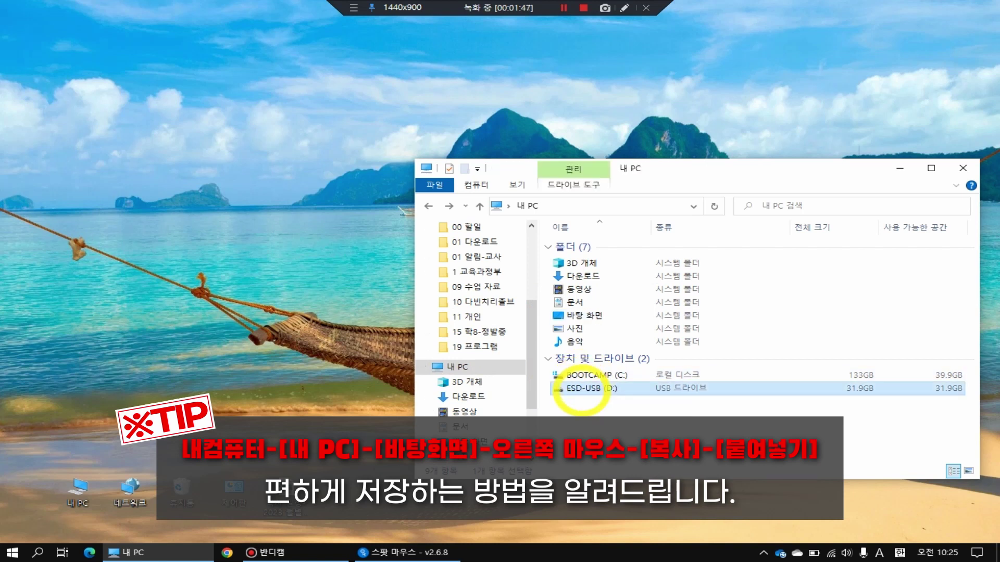
right_click(582, 389)
left_click(652, 319)
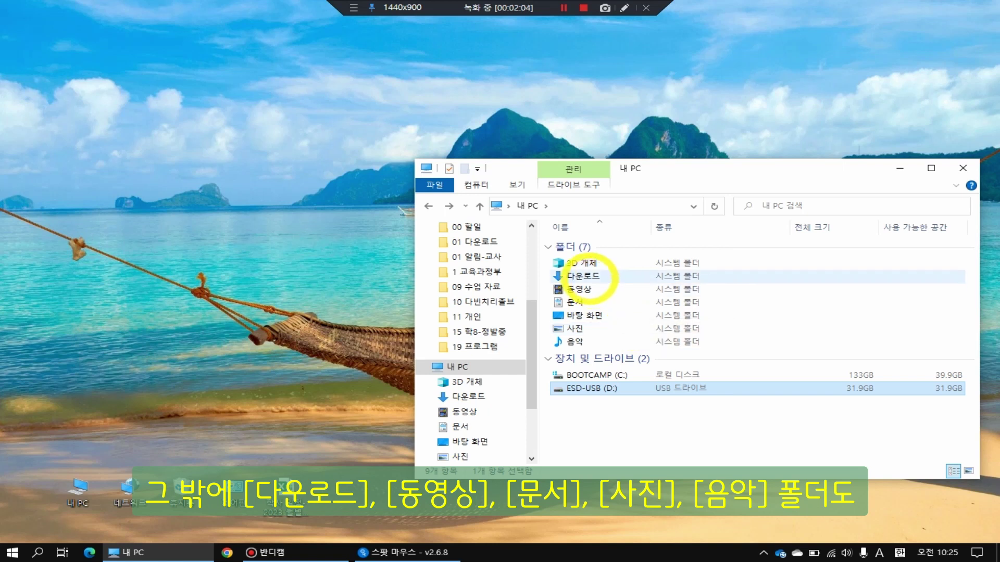
Step: Point out the other folders worth backing up by selecting 다운로드, 동영상, 문서, 사진 and 음악 one after another
left_click(593, 277)
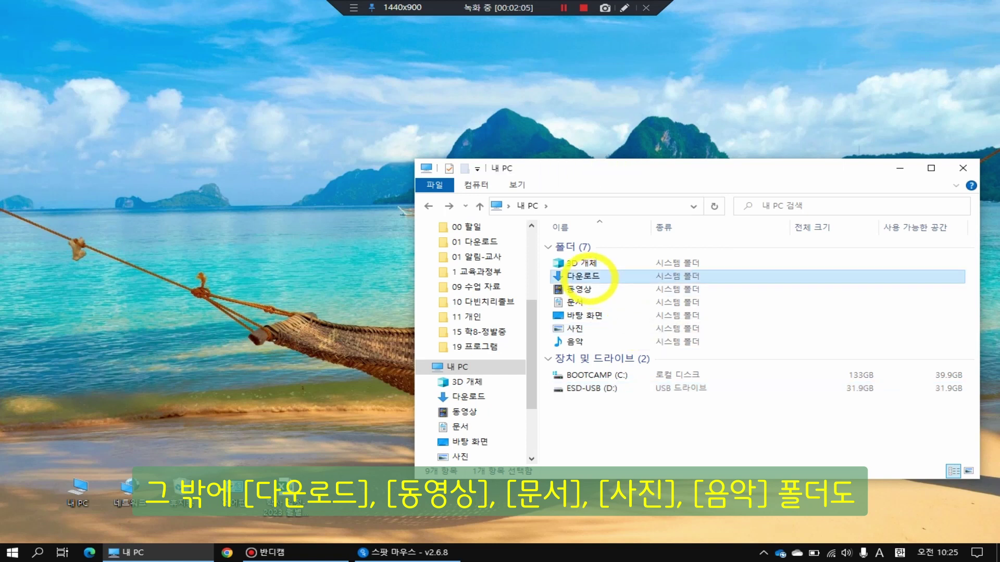
left_click(588, 289)
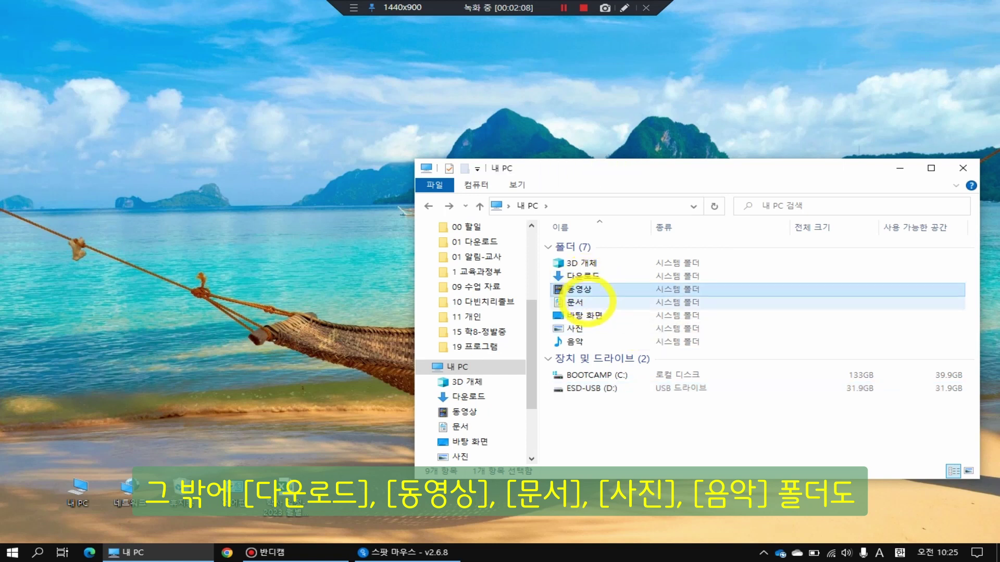
left_click(588, 302)
left_click(579, 328)
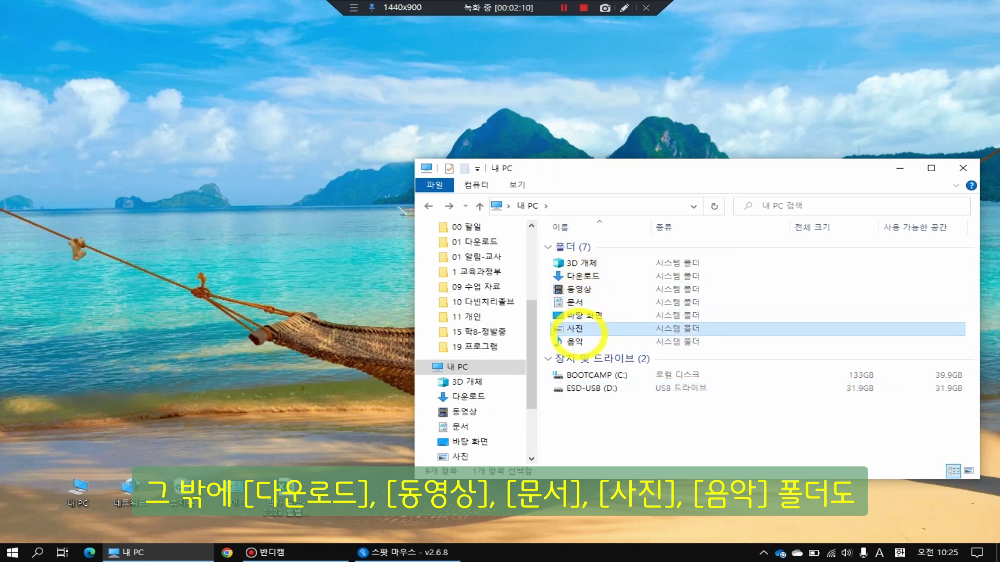
left_click(577, 341)
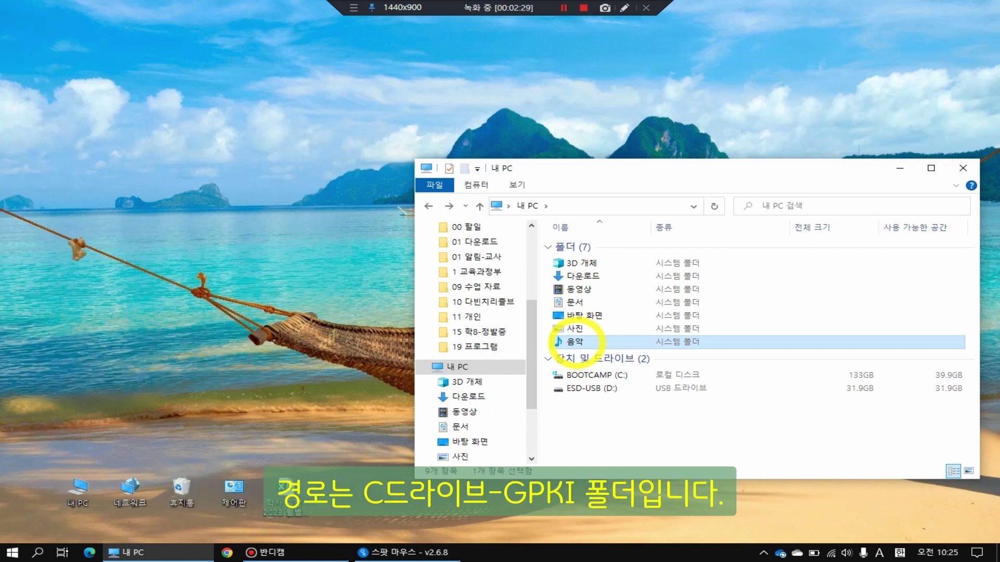
Step: Browse the BOOTCAMP (C:) drive to GPKI > Certificate and examine its class1 and class2 certificate folders
double_click(579, 376)
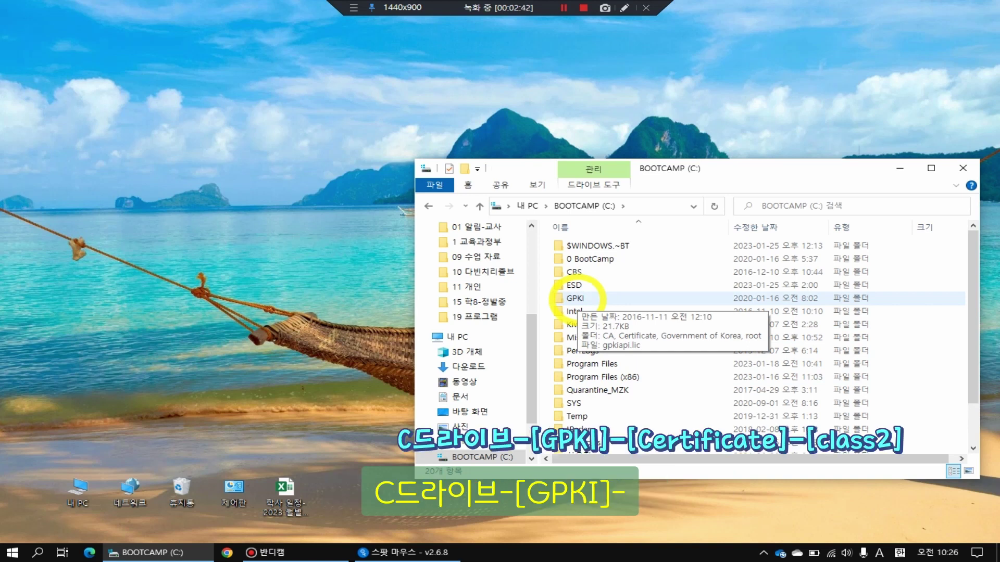
double_click(575, 298)
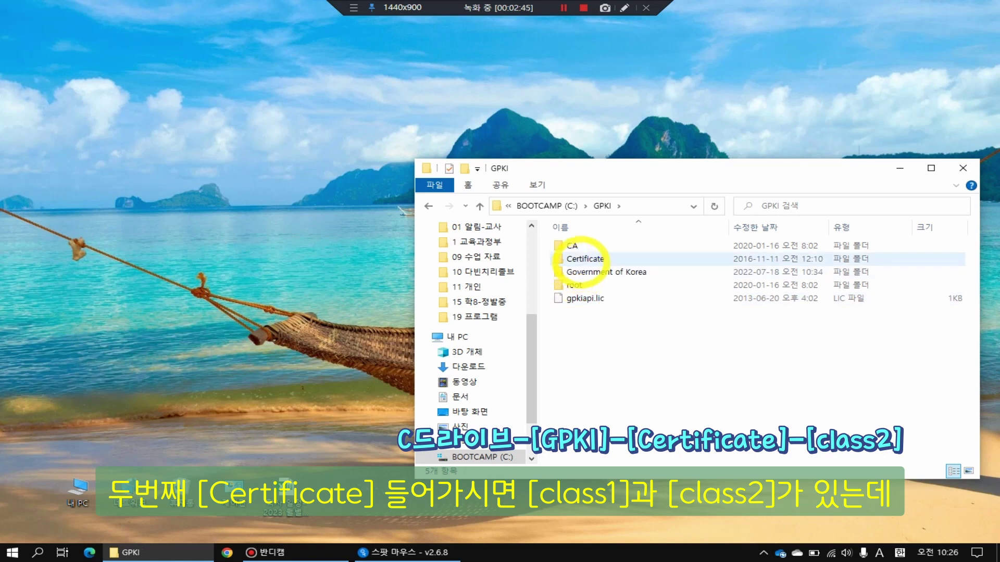
double_click(579, 259)
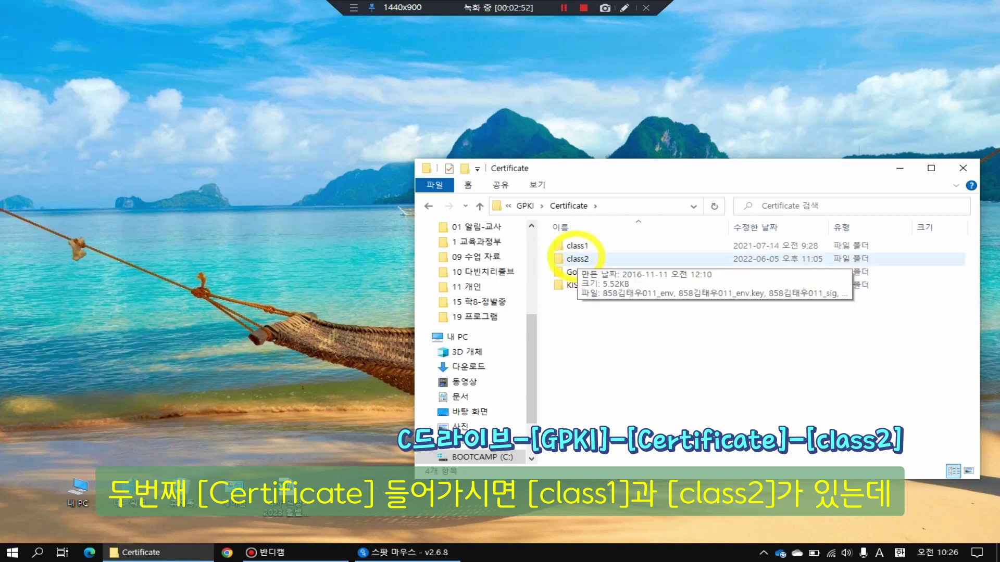
double_click(577, 259)
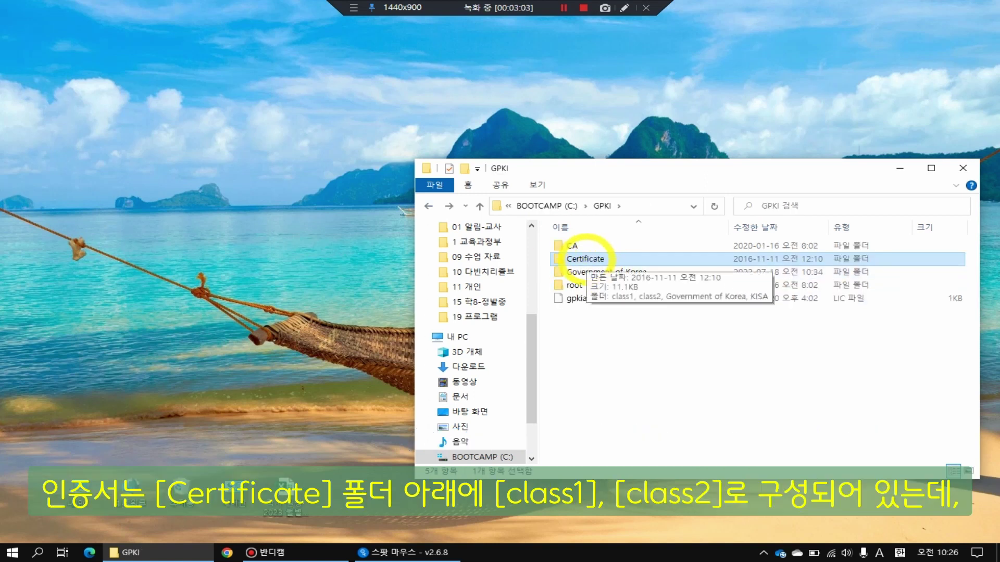
double_click(587, 258)
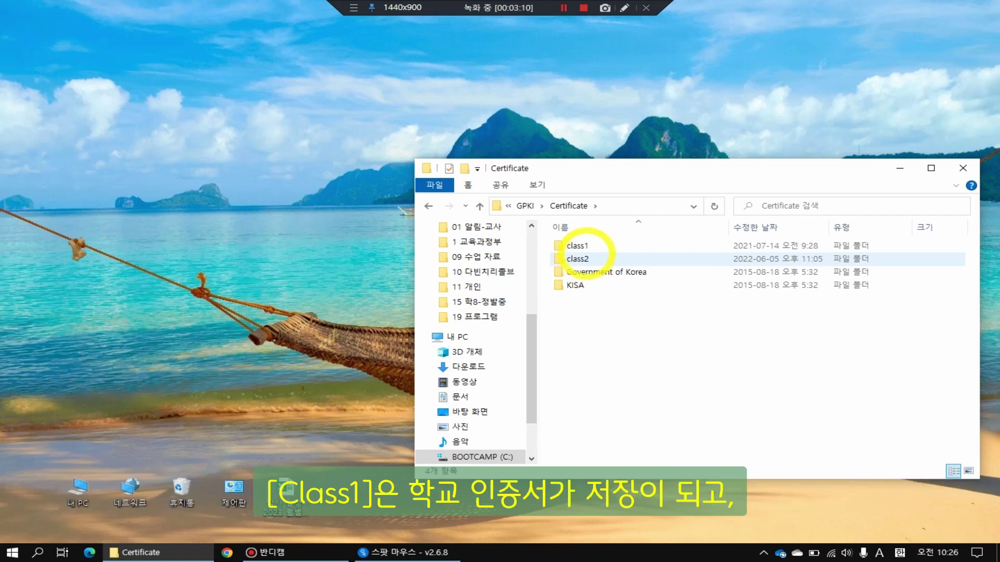
mouse_move(585, 249)
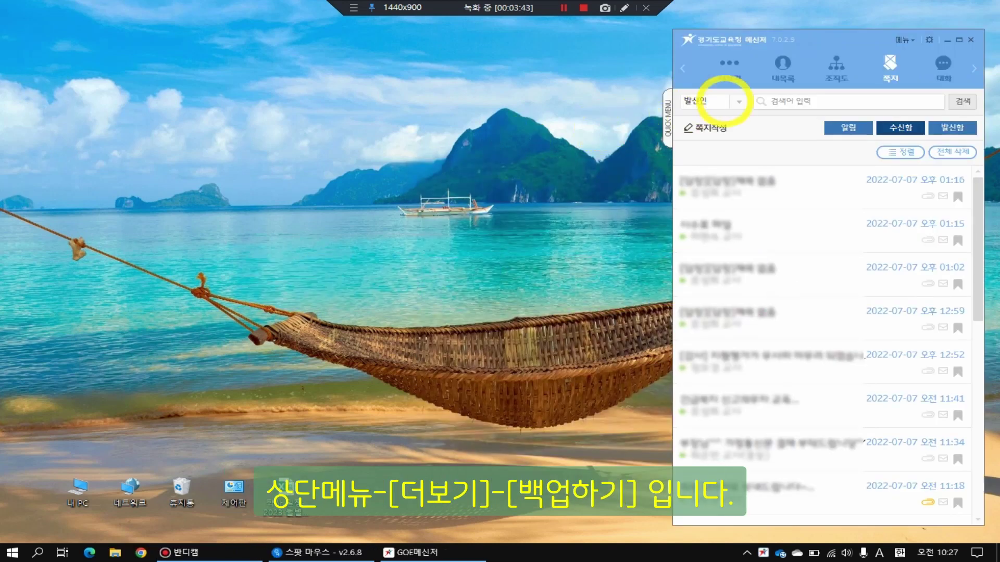
Step: Switch to the GOE messenger and start the backup of chats and messages (백업하기)
left_click(730, 67)
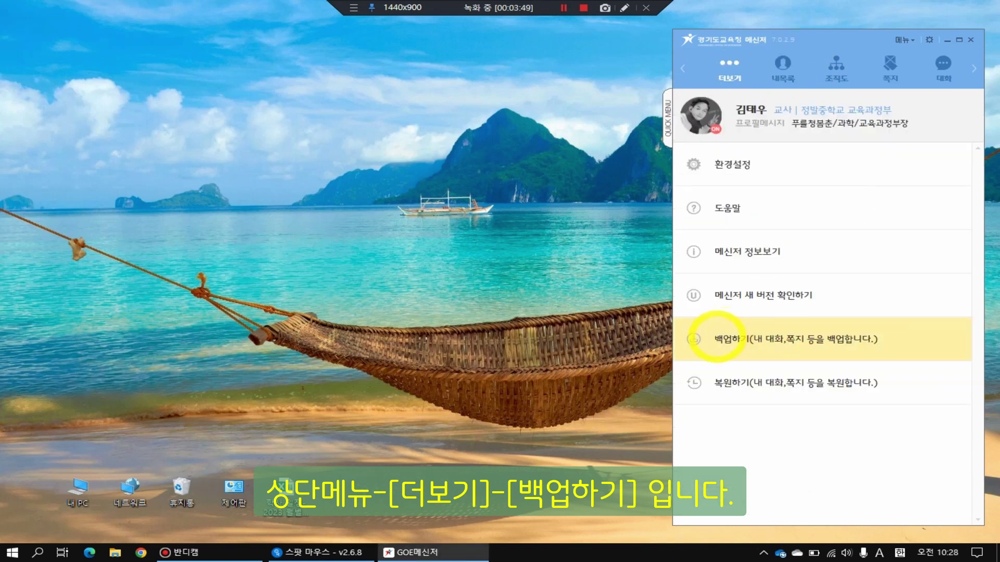
left_click(725, 339)
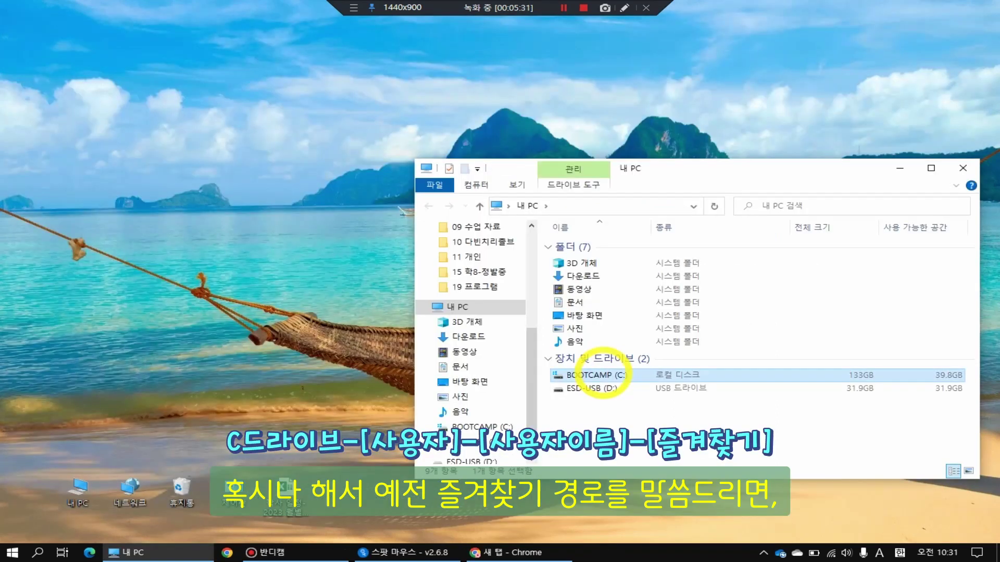
Step: In File Explorer, browse the BOOTCAMP (C:) drive to 사용자, the user's own folder, and open its favourites (즐겨찾기)
double_click(599, 365)
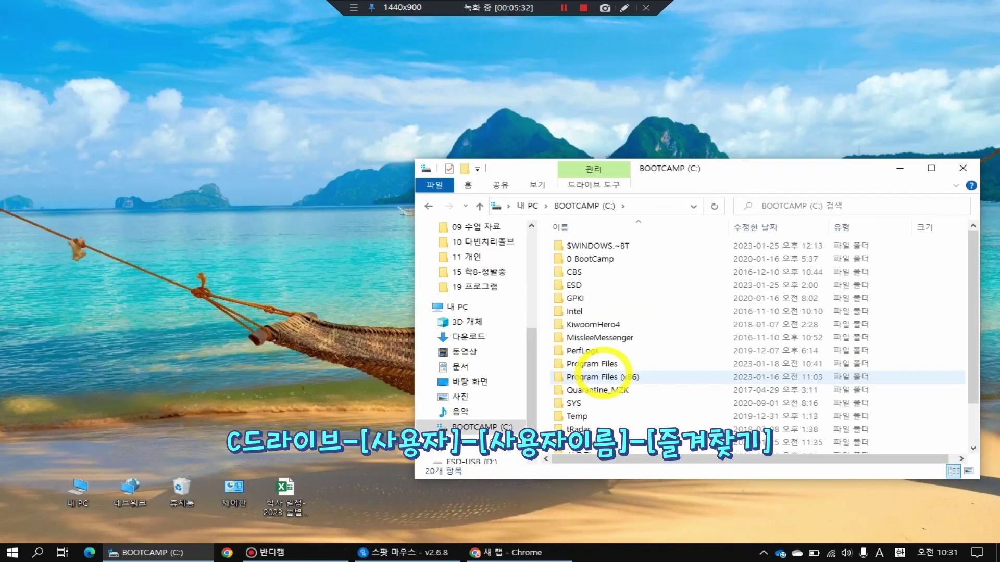
scroll(604, 371, "down", 2)
left_click(600, 408)
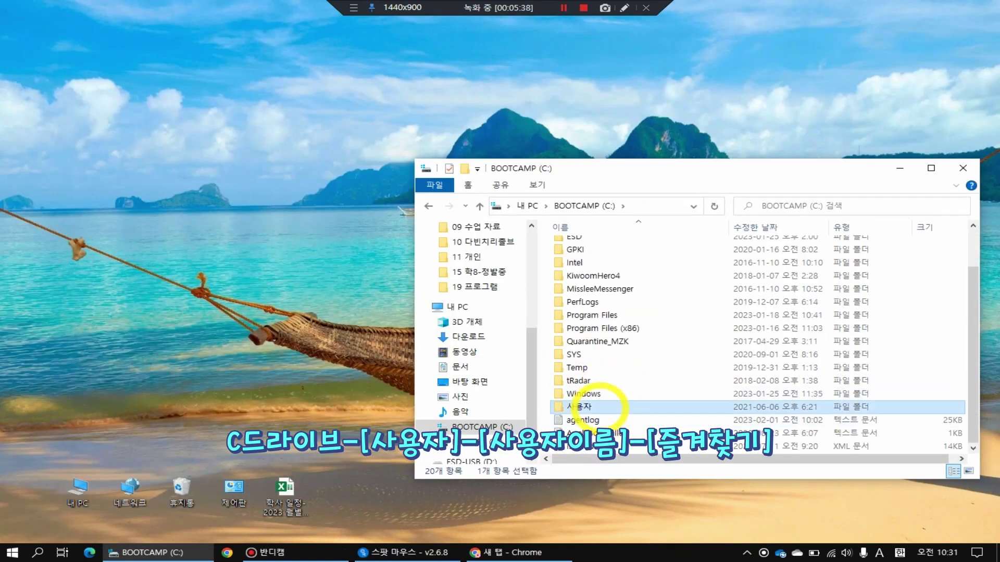
double_click(602, 407)
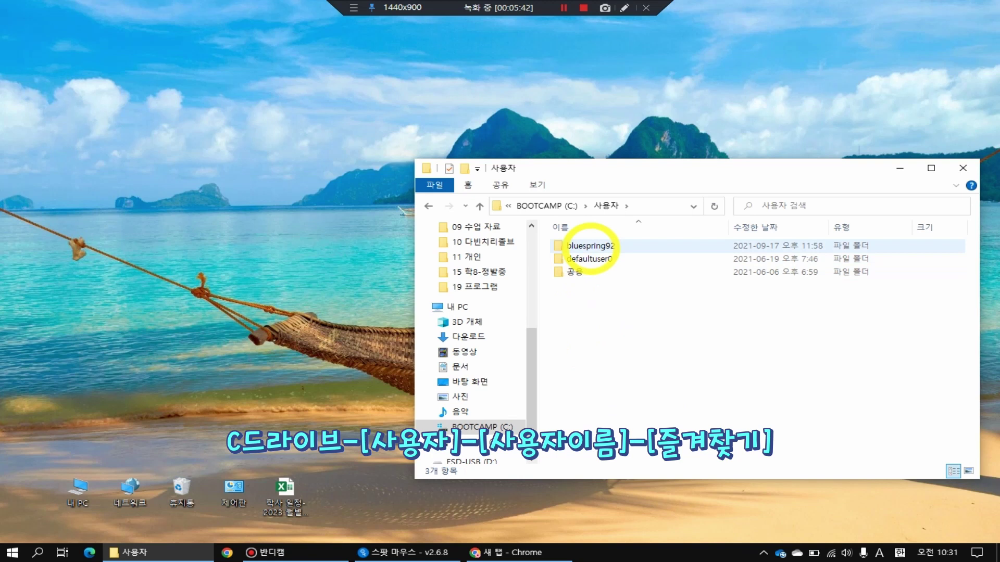
double_click(590, 246)
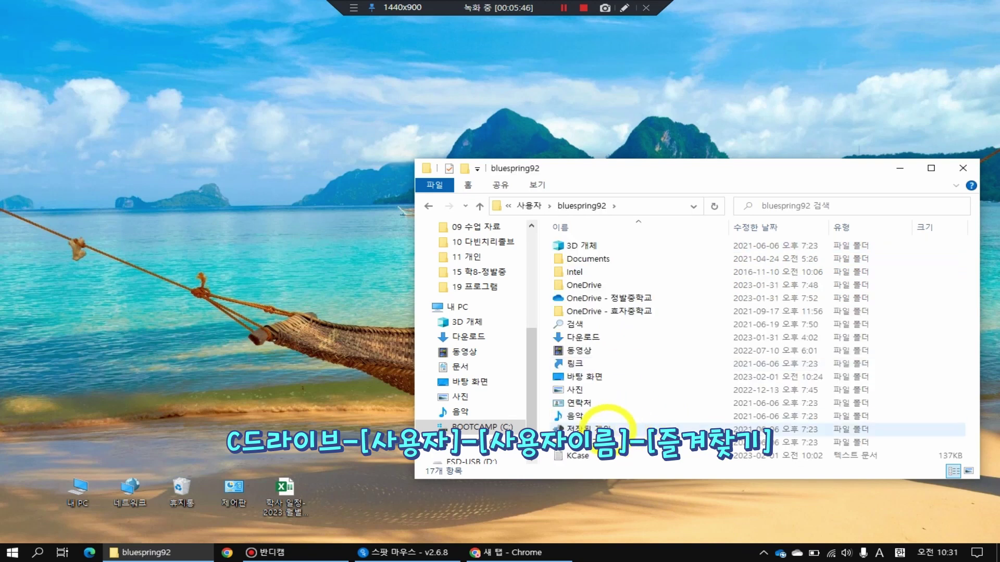
double_click(592, 438)
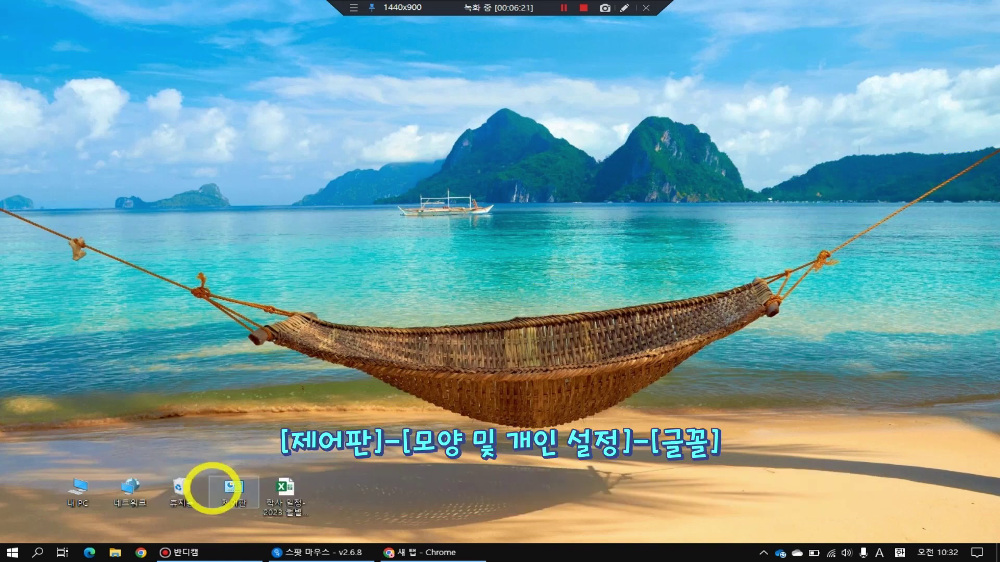
Step: Open the fonts folder (글꼴) through the appearance and personalization settings (모양 및 개인 설정) in the Control Panel
double_click(221, 491)
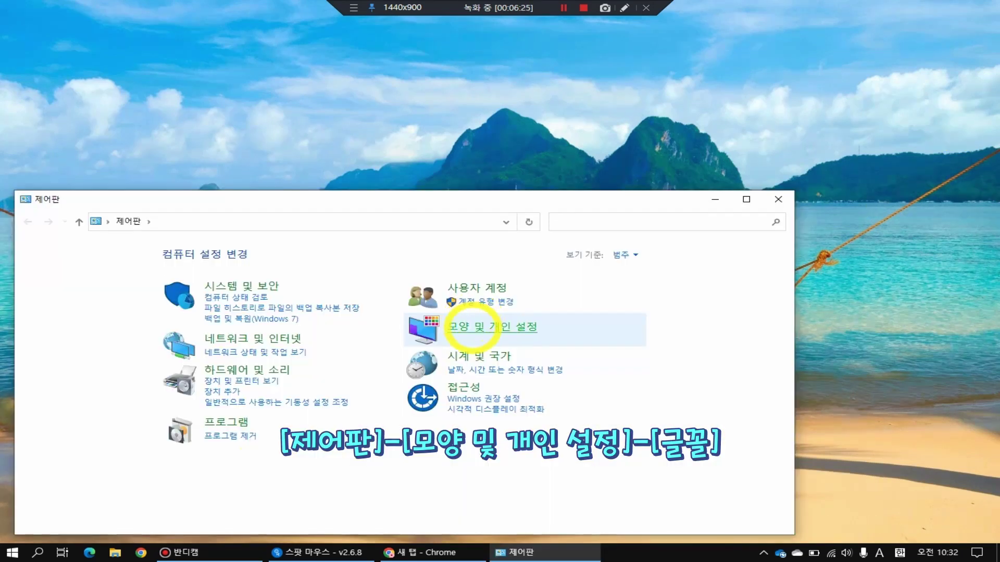
left_click(472, 327)
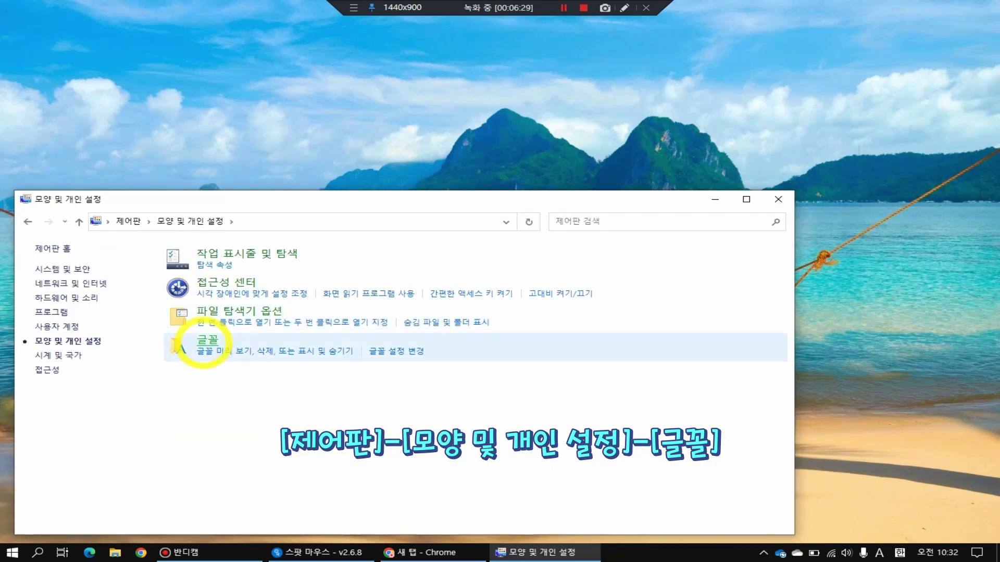
left_click(204, 341)
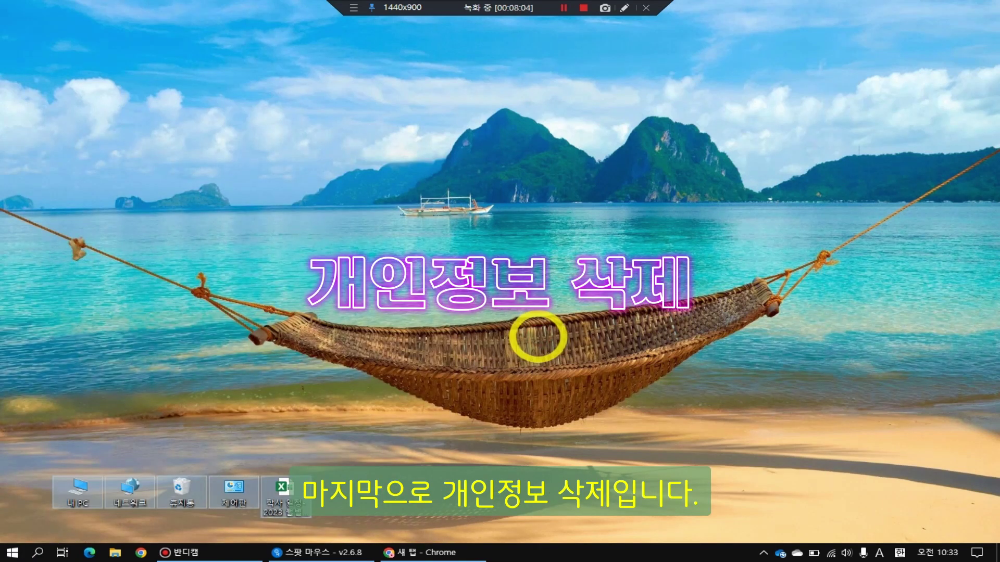
Step: Open the recovery page (복구) under 업데이트 및 보안 in Windows Settings and start resetting this PC (이 PC 초기화)
left_click(538, 338)
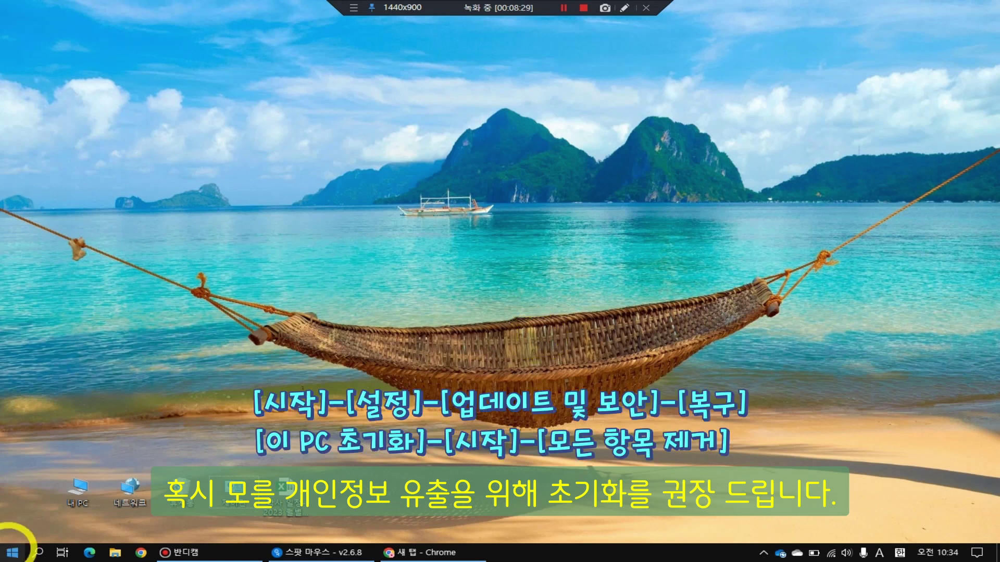
left_click(12, 552)
left_click(17, 499)
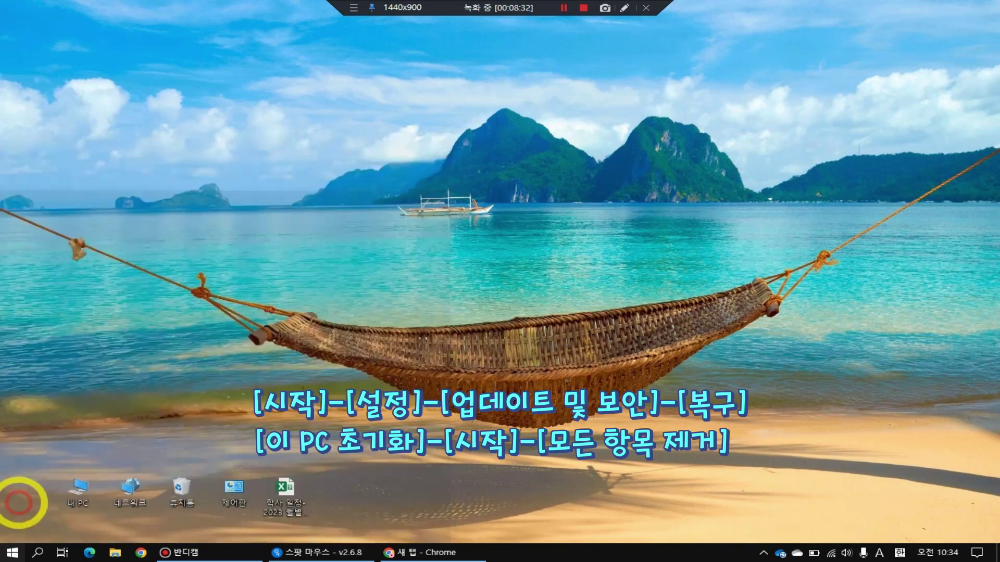
left_click(400, 513)
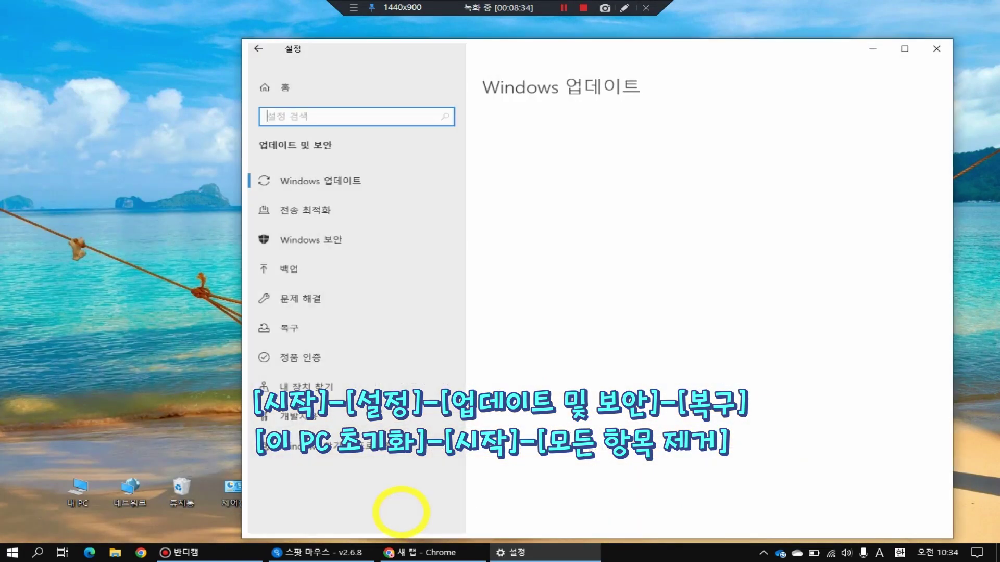
left_click(289, 334)
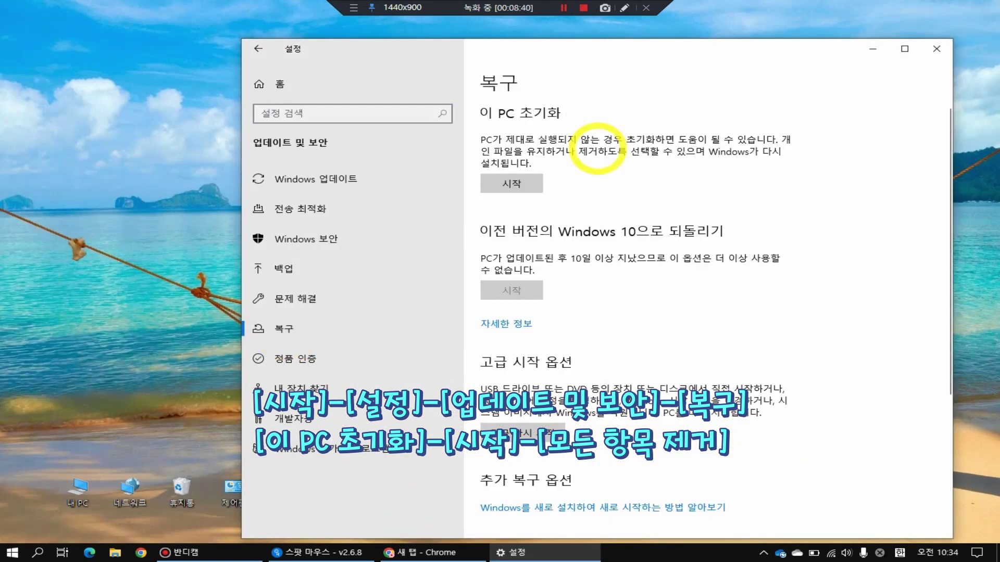
left_click(527, 188)
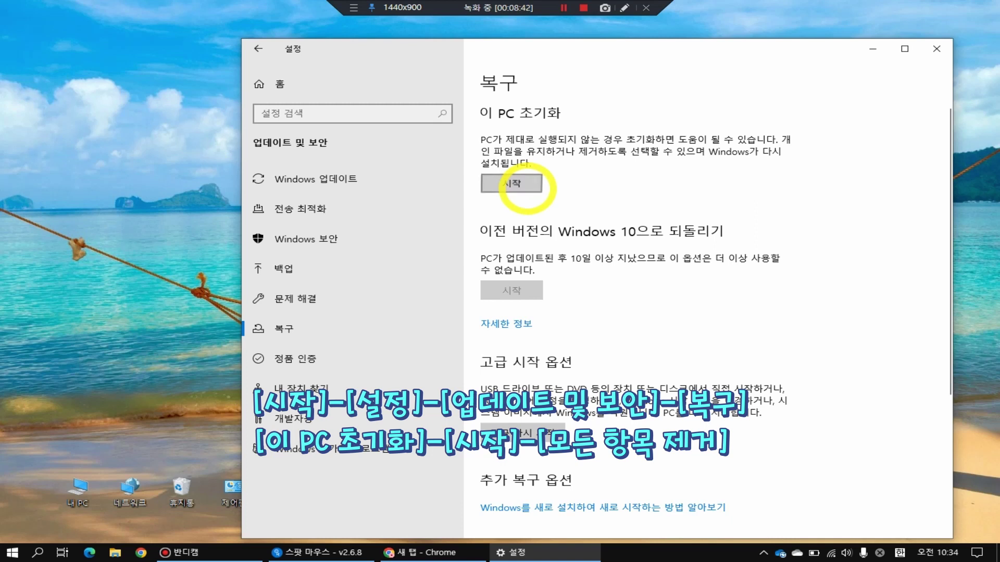